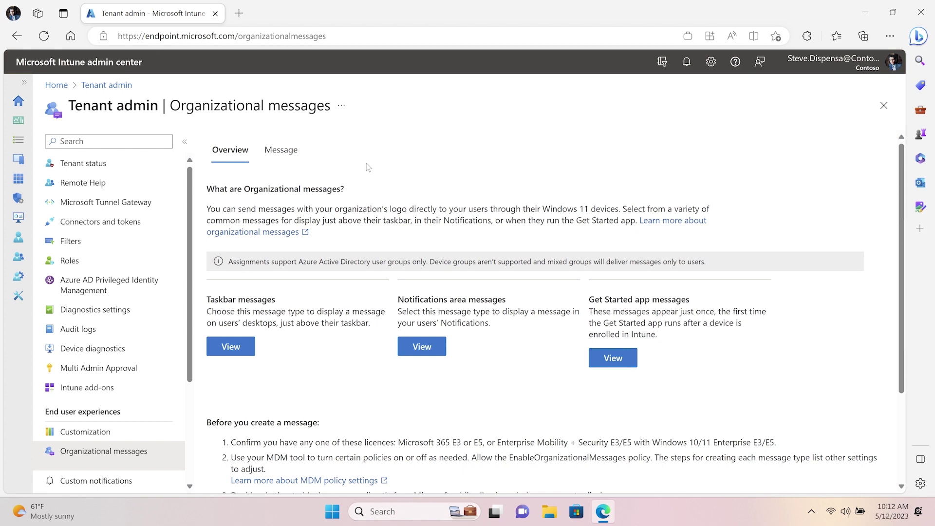
From the Message list, create a new Taskbar organizational message with the Important information theme.
scroll(368, 167, down, 3)
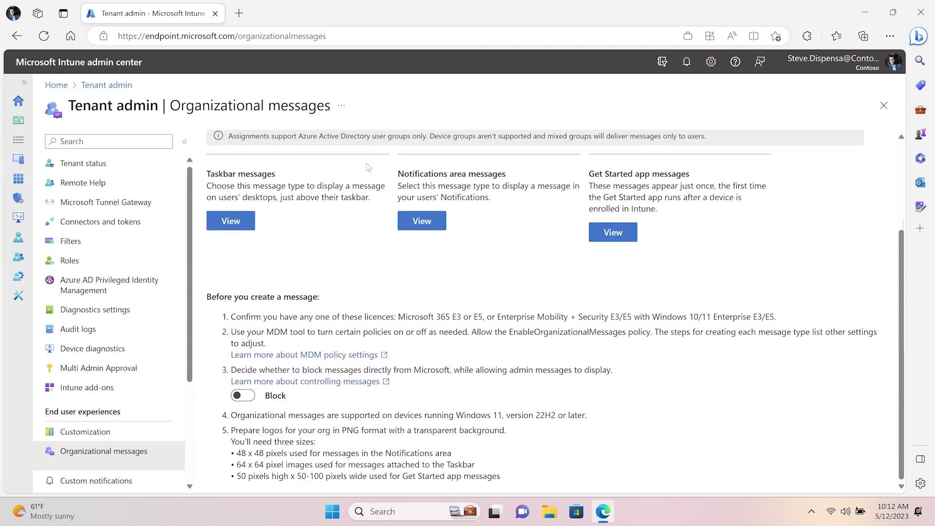
scroll(368, 167, up, 3)
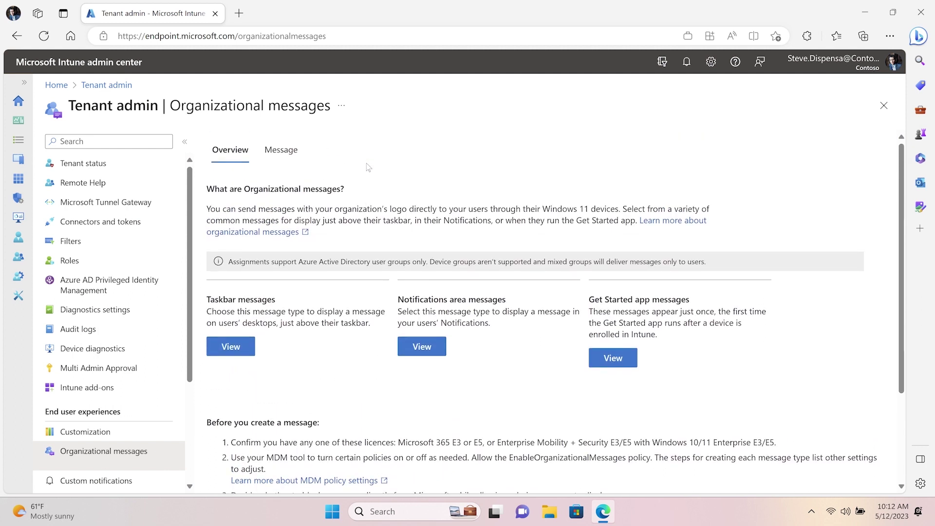
click(274, 153)
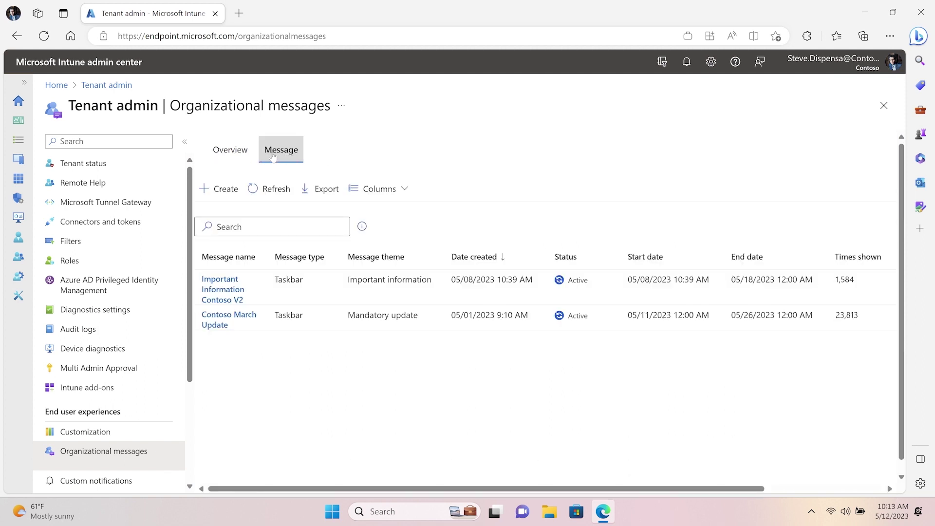
click(227, 193)
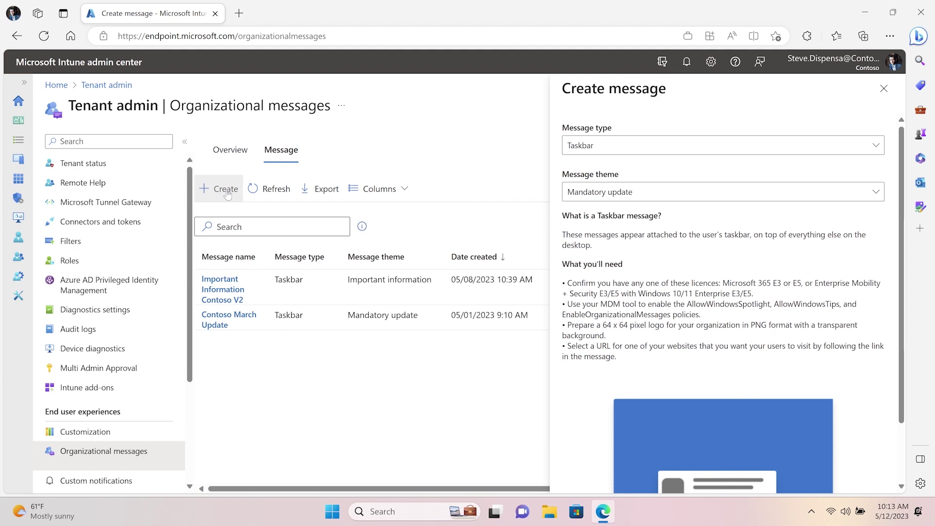
click(684, 201)
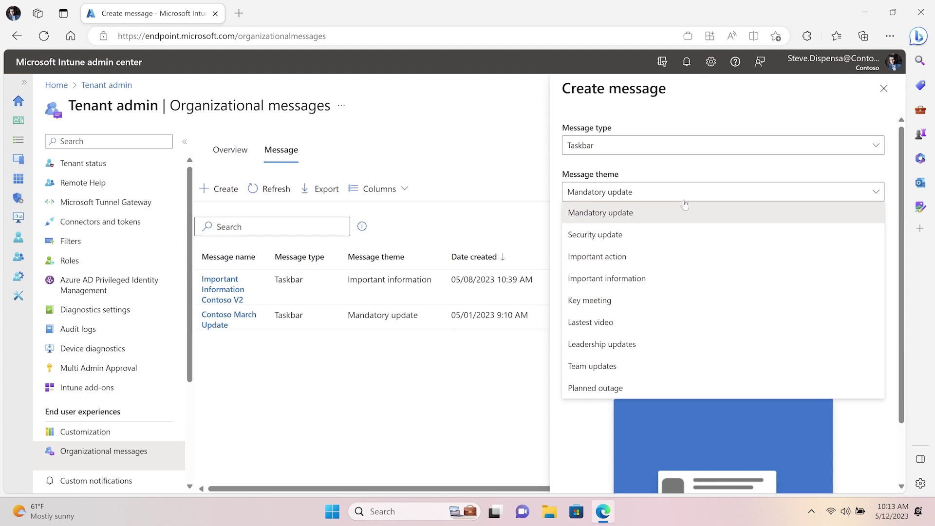
click(597, 280)
scroll(597, 280, down, 2)
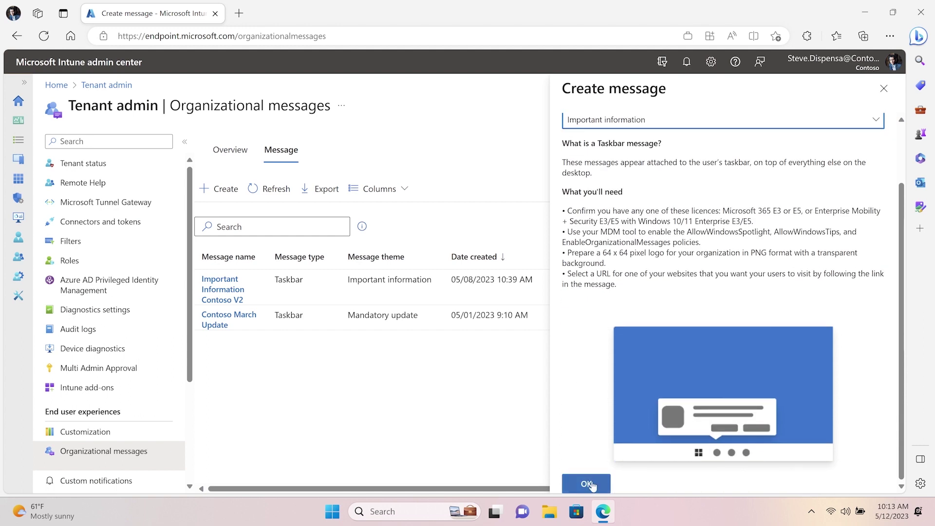
click(587, 483)
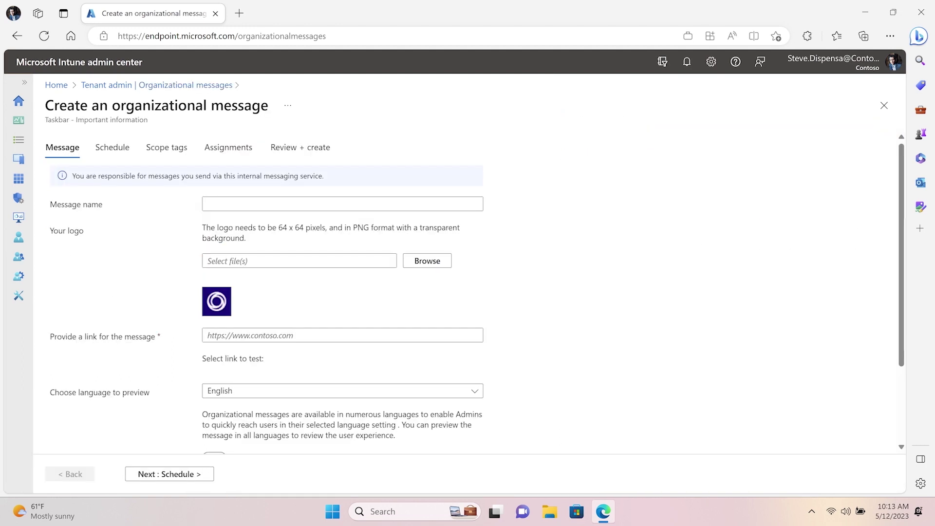
click(472, 200)
text(Contoso Employee Survey)
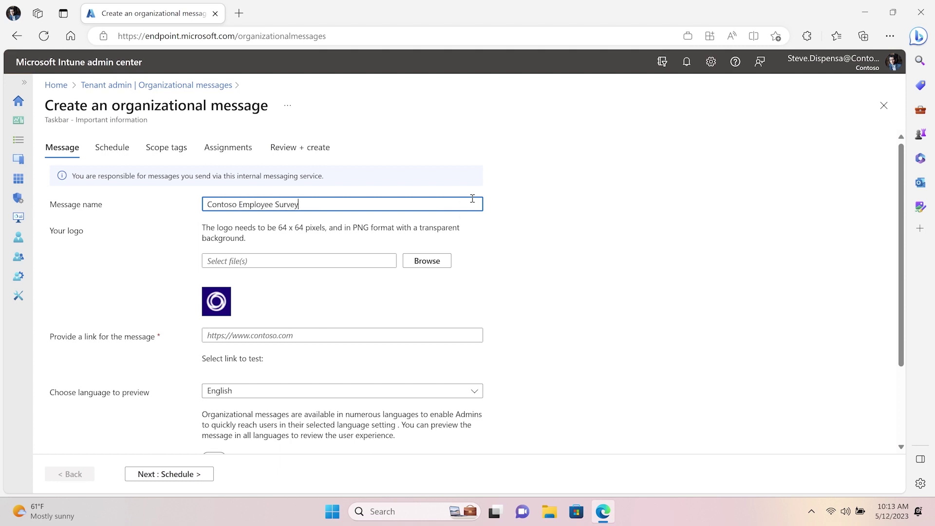
click(482, 333)
text(https:)
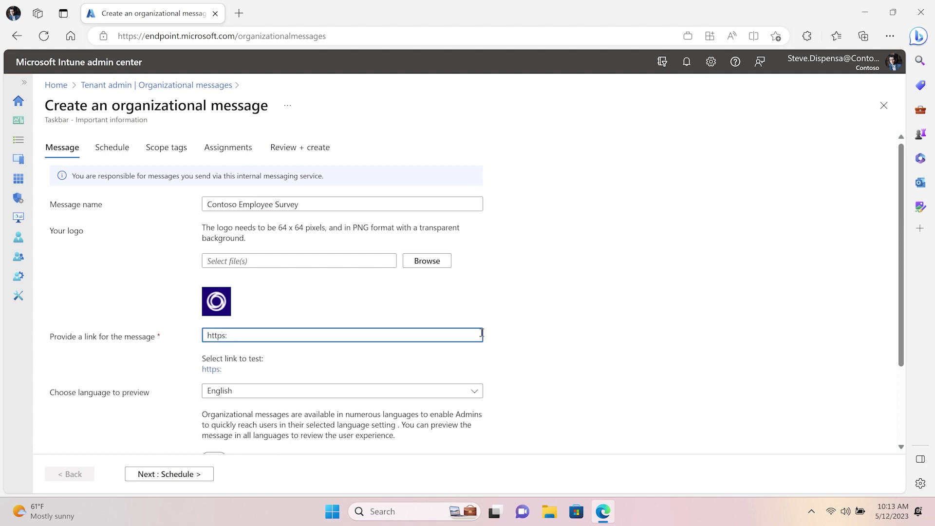
text(//www.contoso.com/employeesurve)
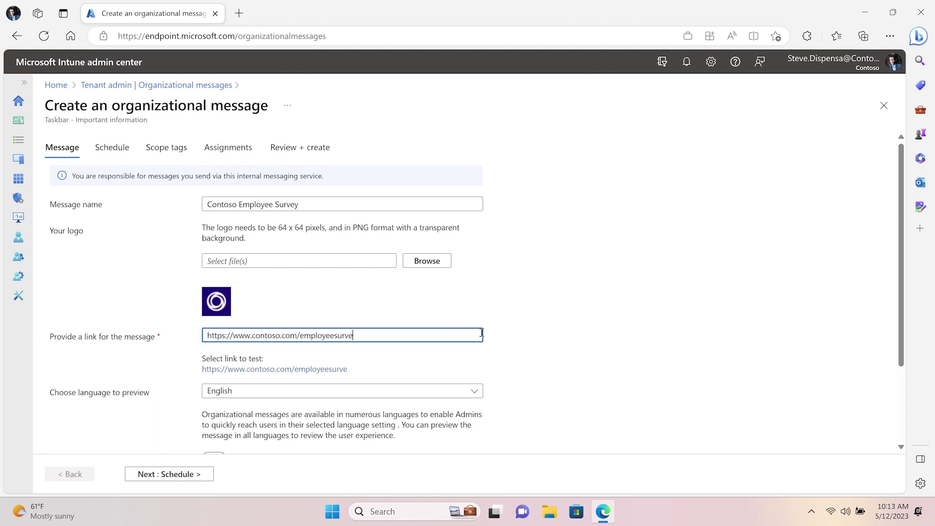
text(y)
Preview the message in Spanish, switch the preview back to English, and continue to scheduling.
click(469, 398)
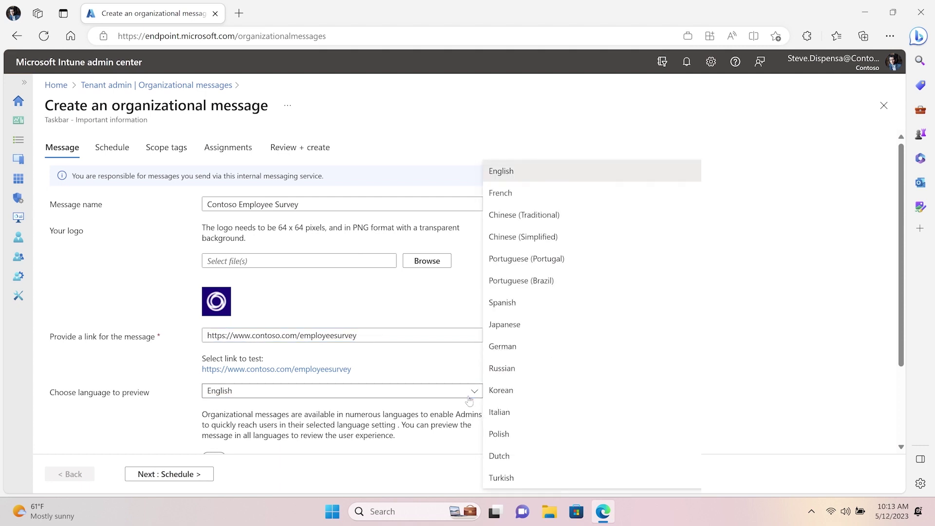
click(511, 305)
scroll(515, 312, down, 2)
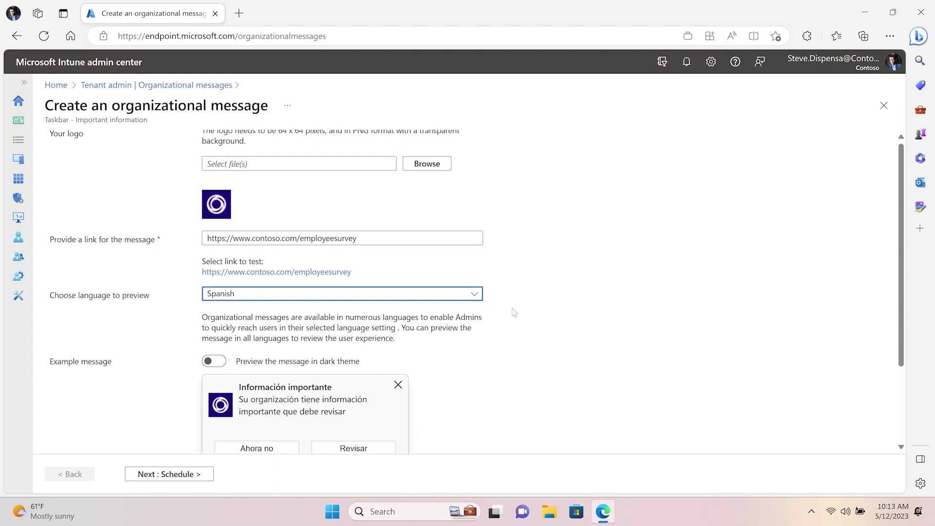
click(473, 286)
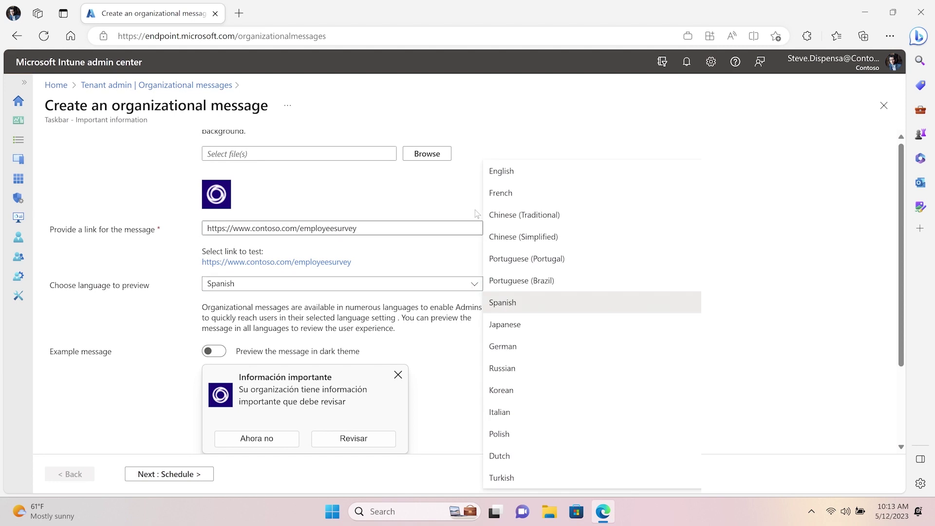
click(499, 171)
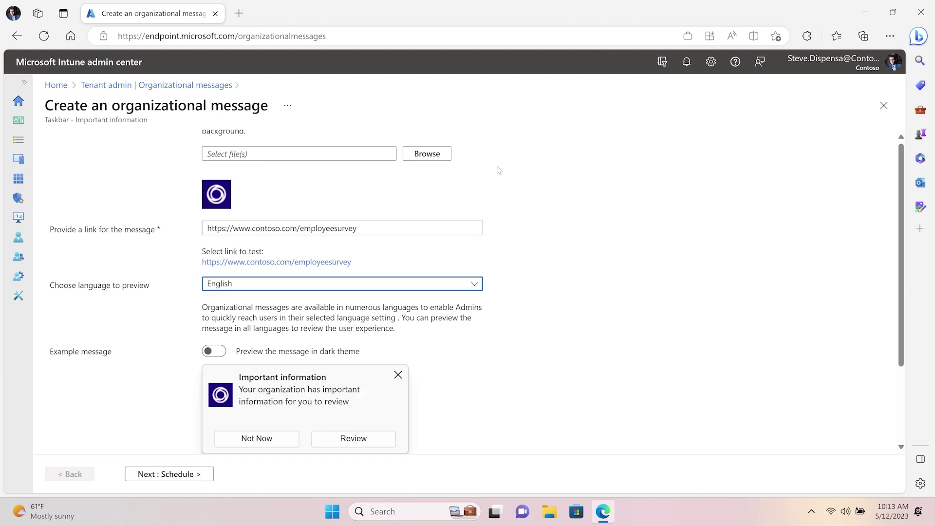
click(200, 473)
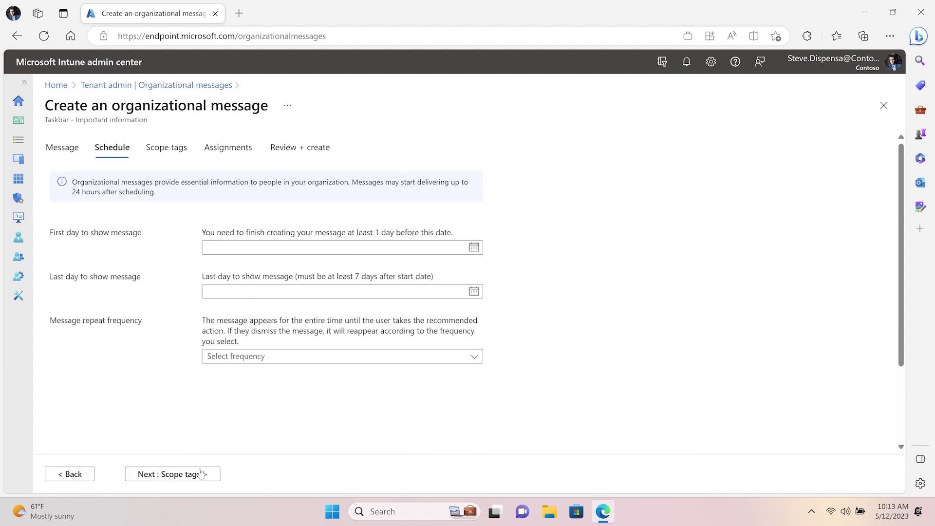
Schedule the message from May 20 to June 24 2023, repeating once a week.
click(474, 251)
click(320, 341)
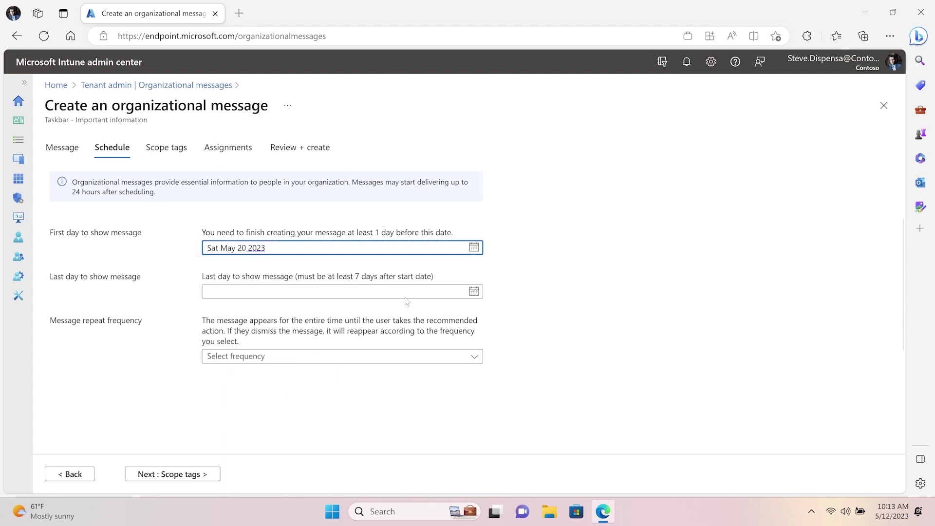
click(473, 291)
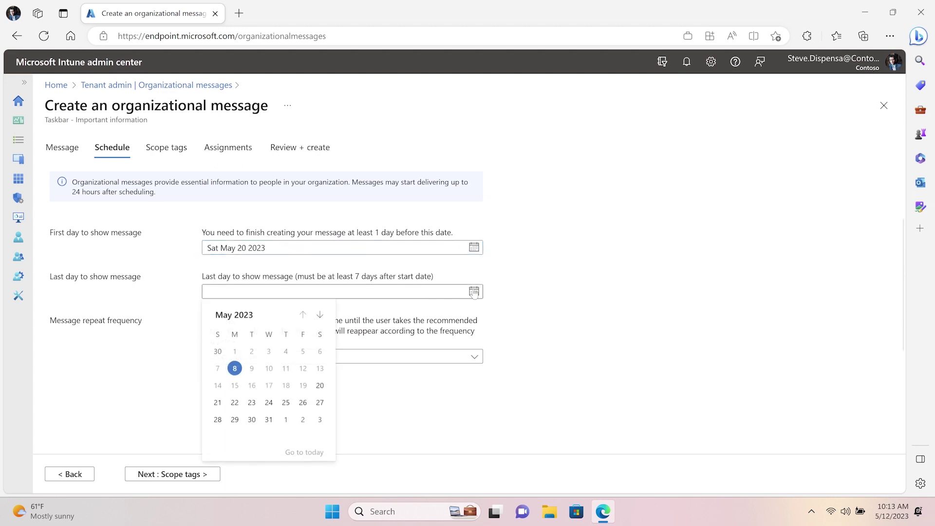
click(320, 315)
click(320, 402)
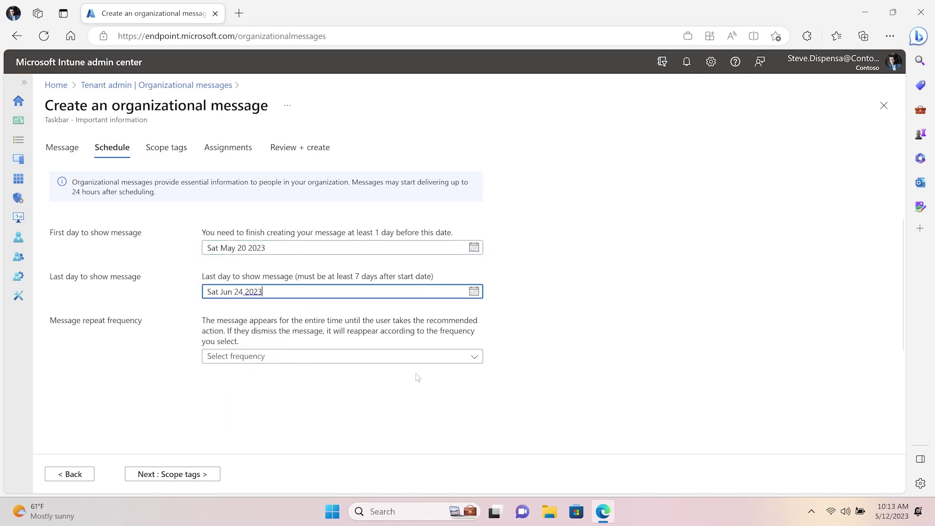
click(474, 356)
click(287, 377)
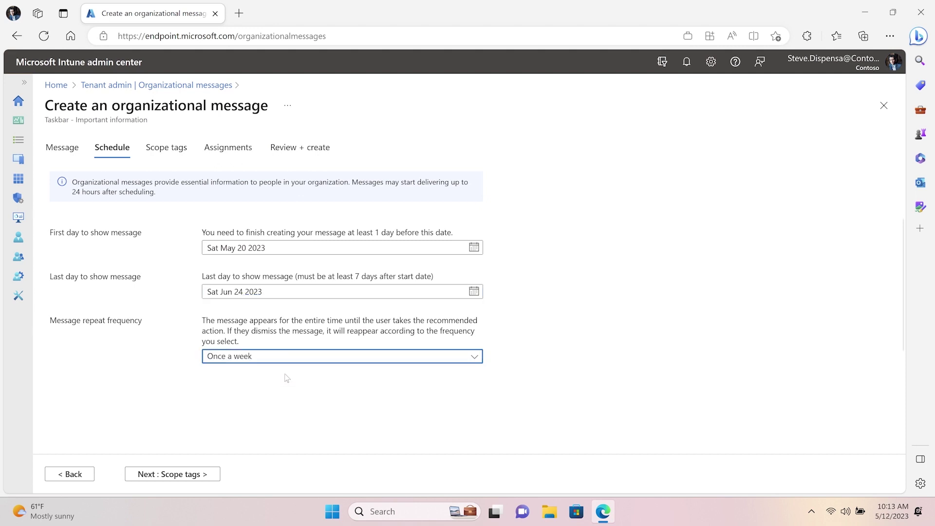
click(200, 473)
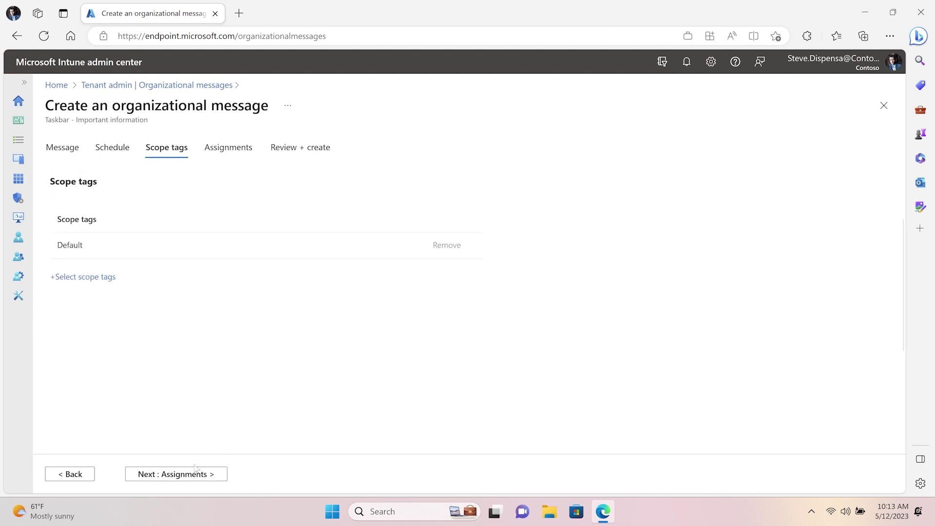
Add the Switzerland-FTE scope tag and proceed to the Assignments step.
click(85, 281)
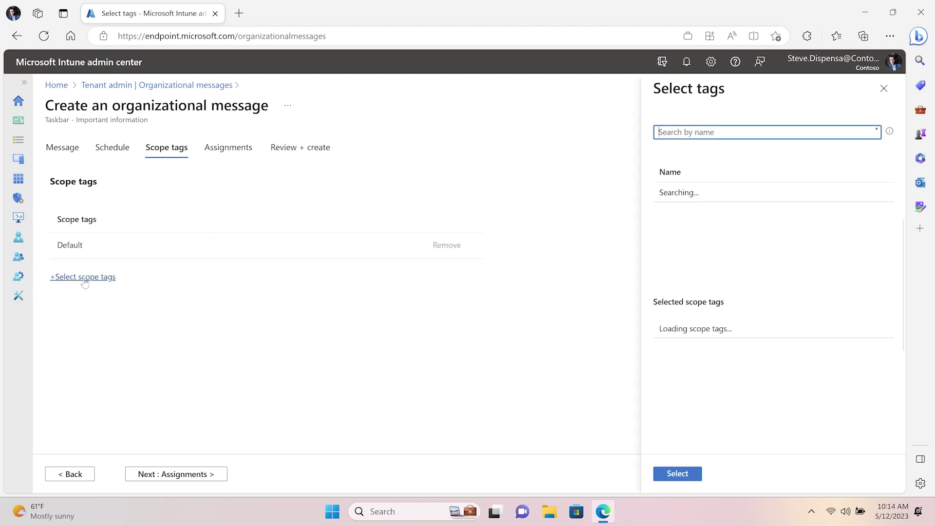
click(664, 218)
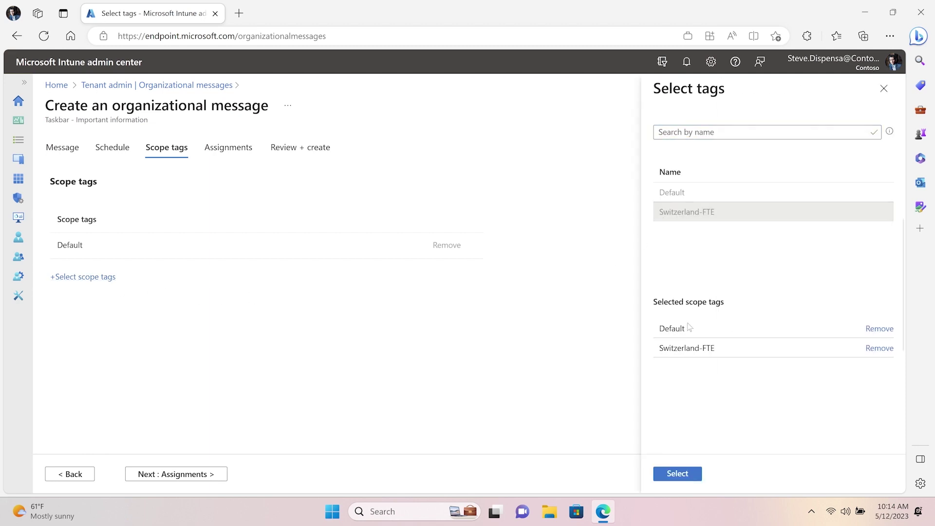
click(677, 473)
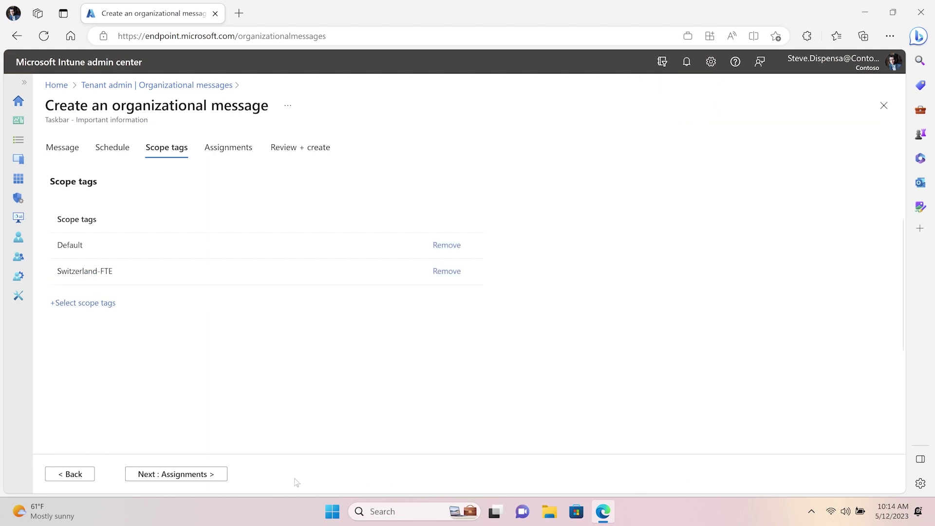
click(204, 476)
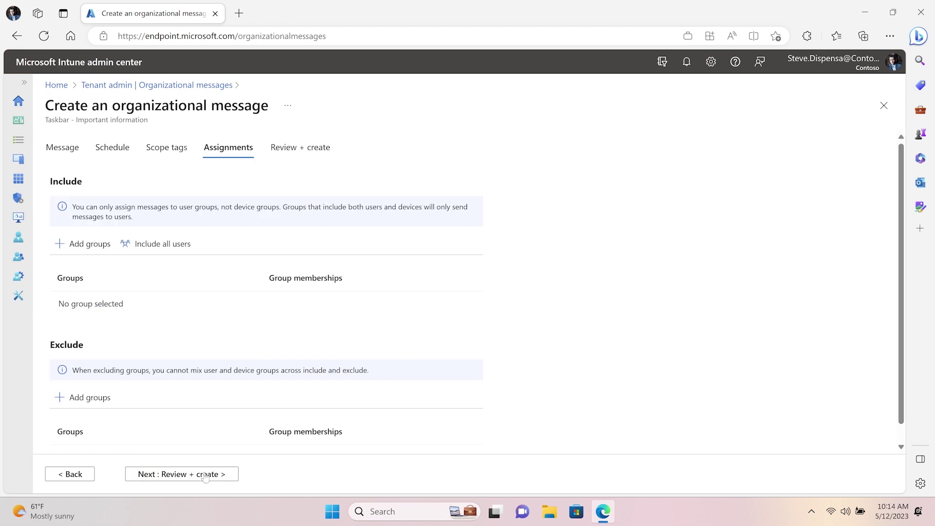
Include the Engineering and Finance groups in the message assignments.
click(89, 248)
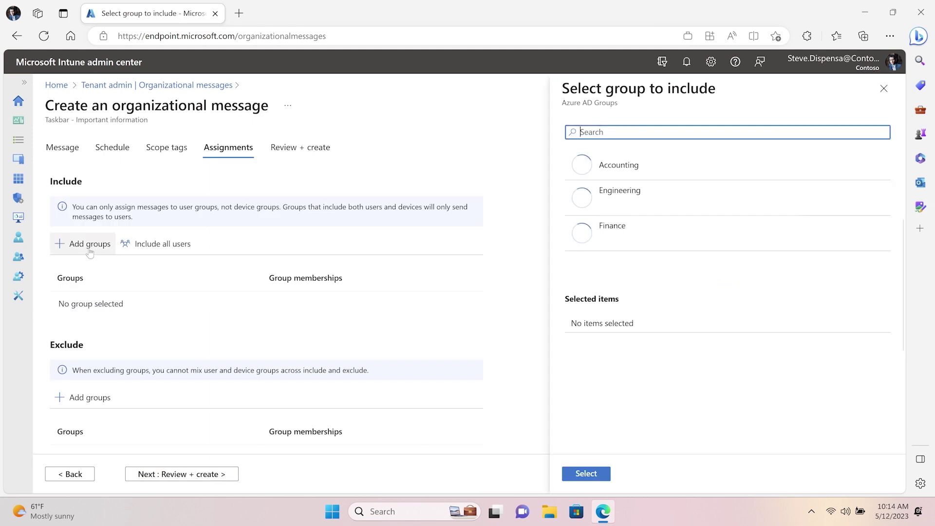
click(657, 201)
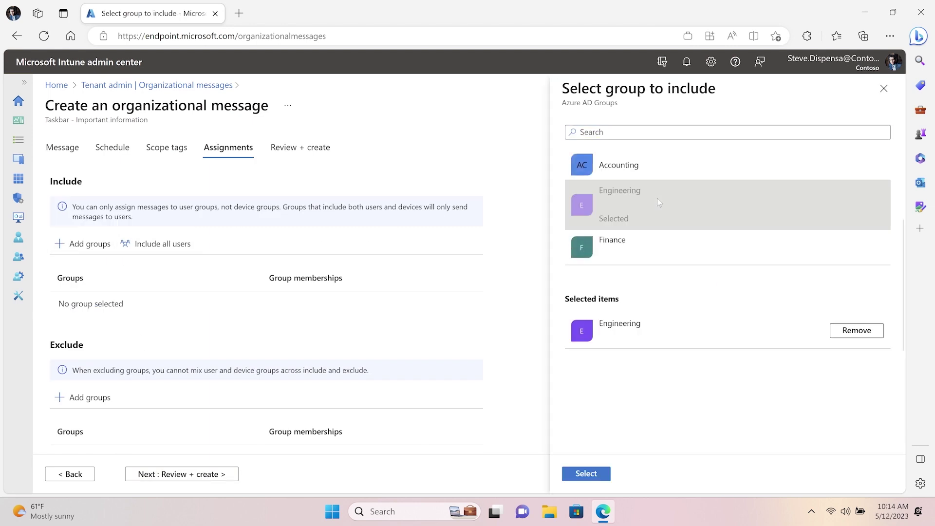
click(657, 243)
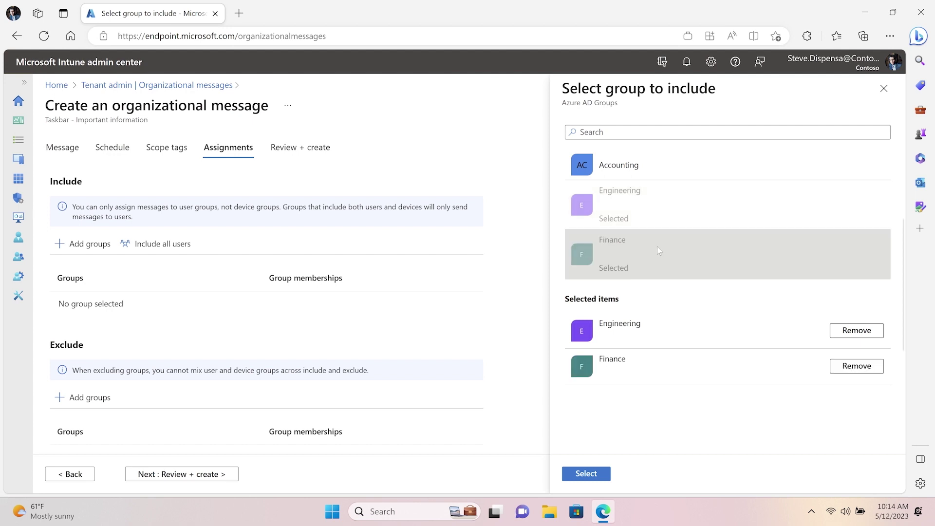
click(584, 475)
Review the message summary and create the organizational message.
click(128, 480)
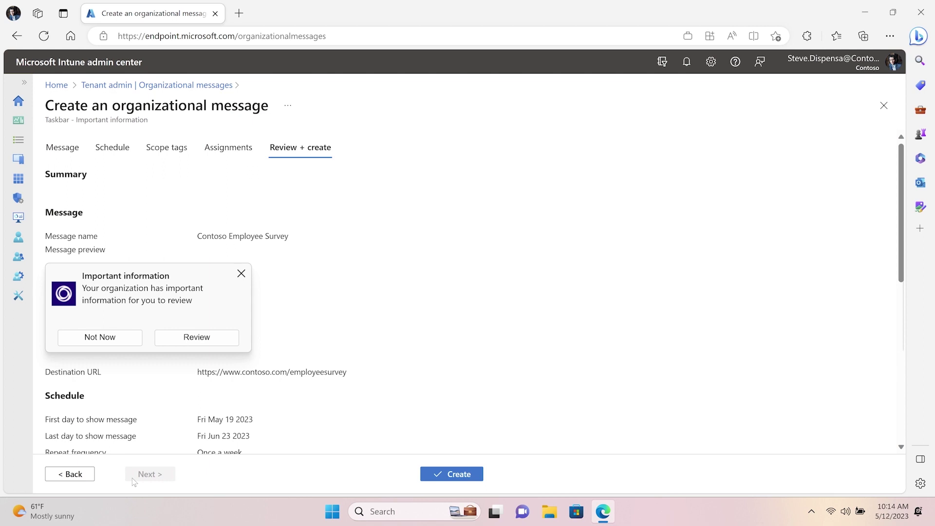
scroll(334, 411, down, 6)
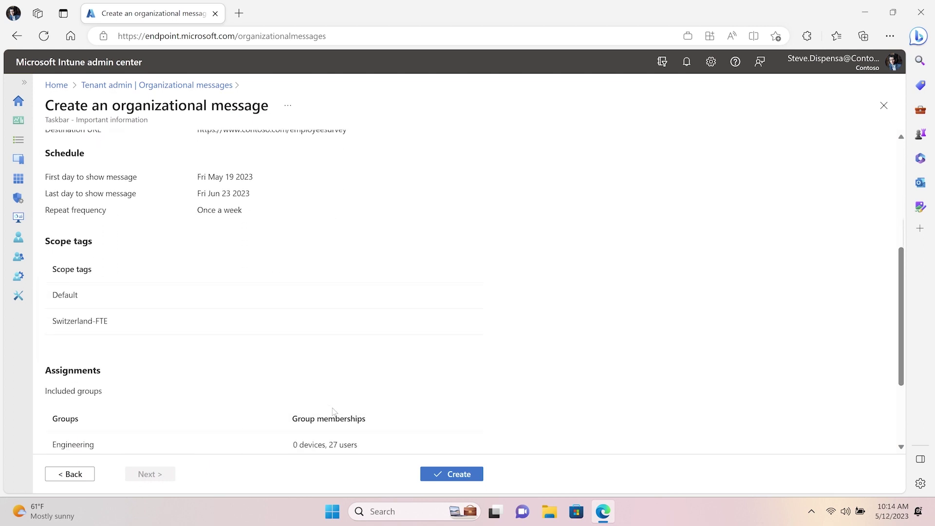
scroll(334, 411, down, 2)
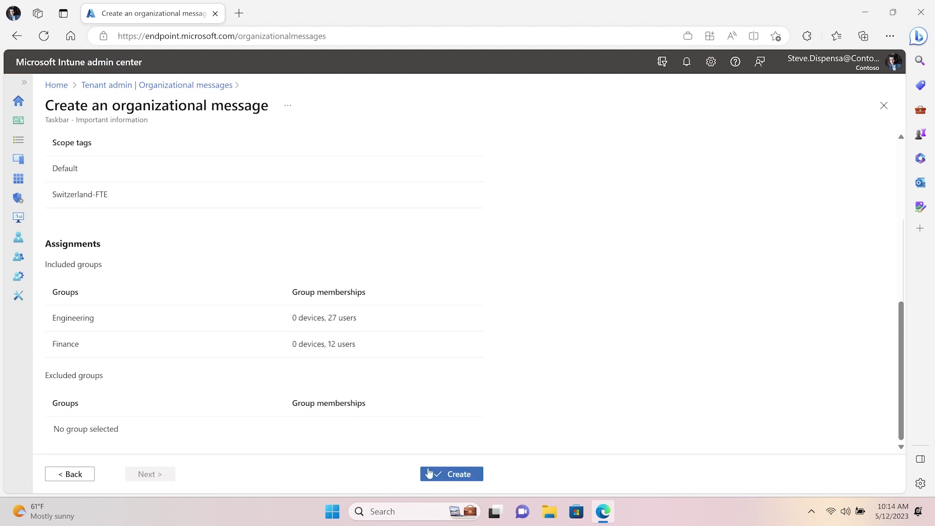
click(438, 475)
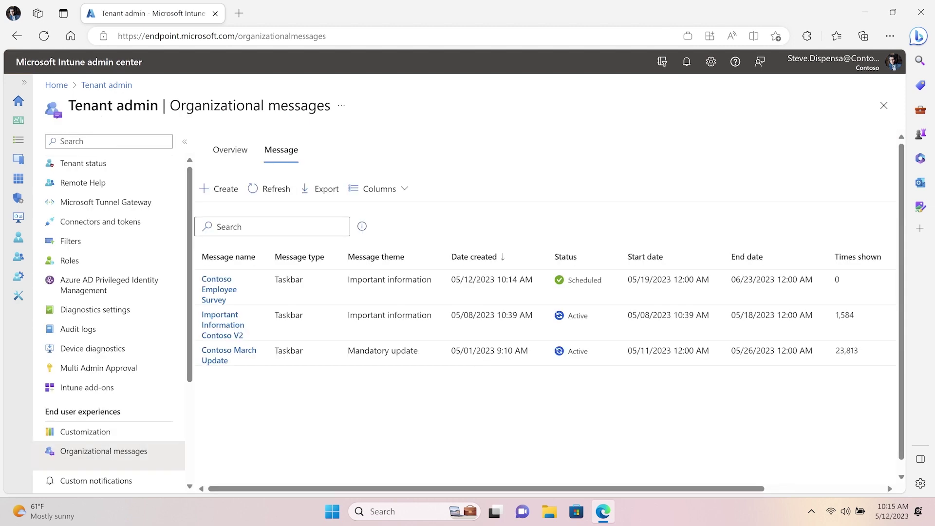
Delete the Contoso March Update message with the Mandatory update theme and confirm.
drag(700, 488, 818, 493)
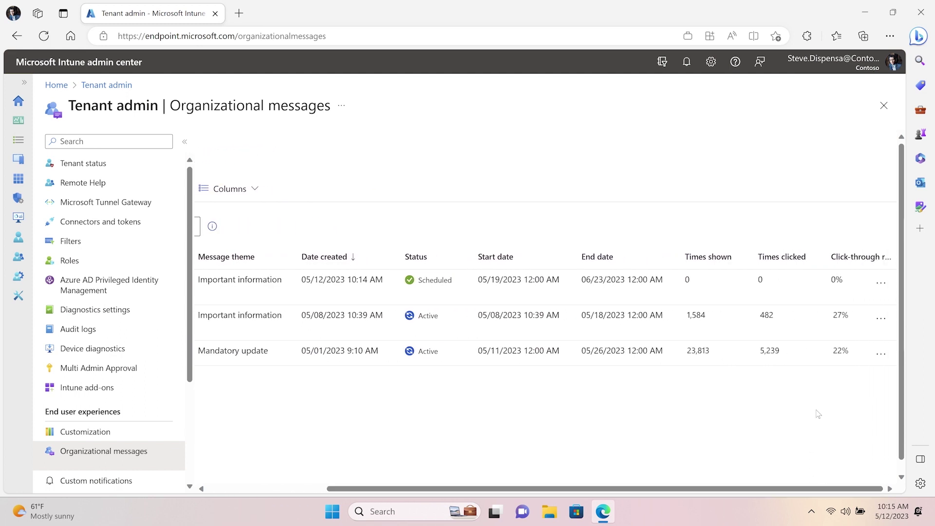
click(879, 356)
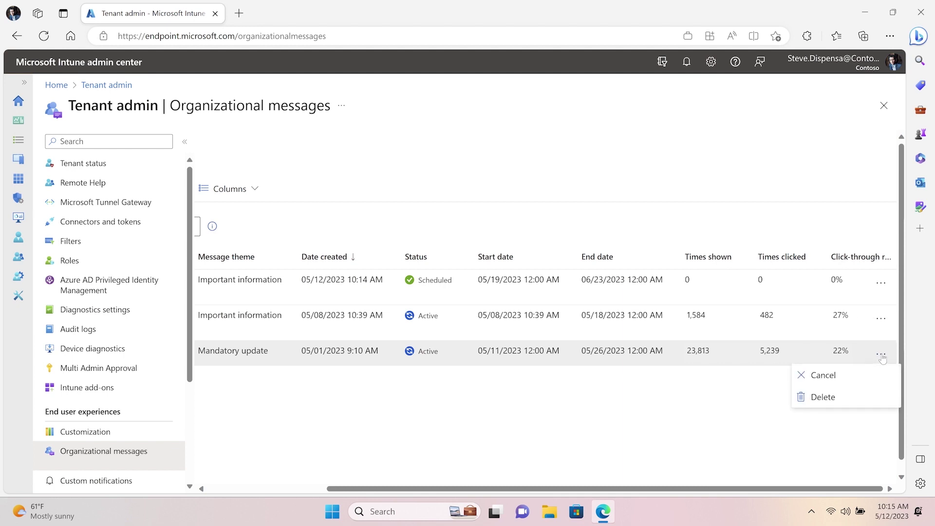
click(857, 399)
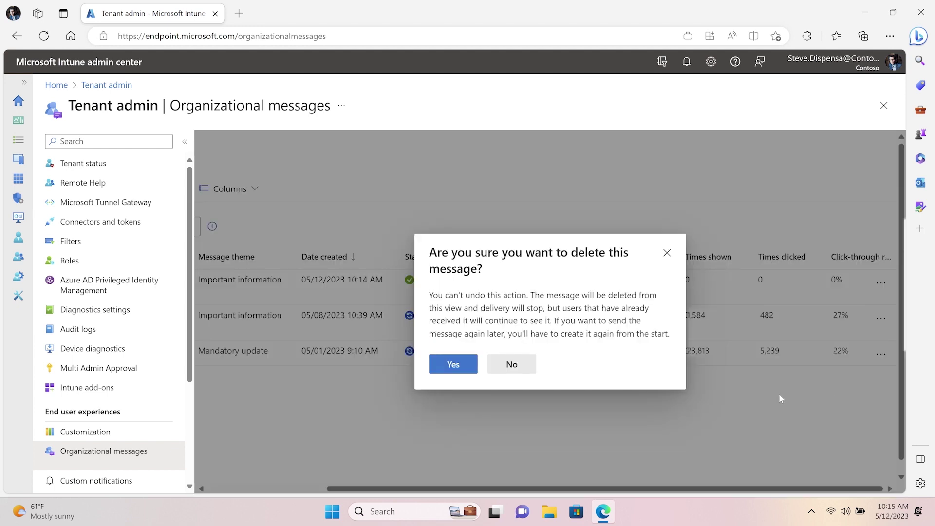
click(460, 369)
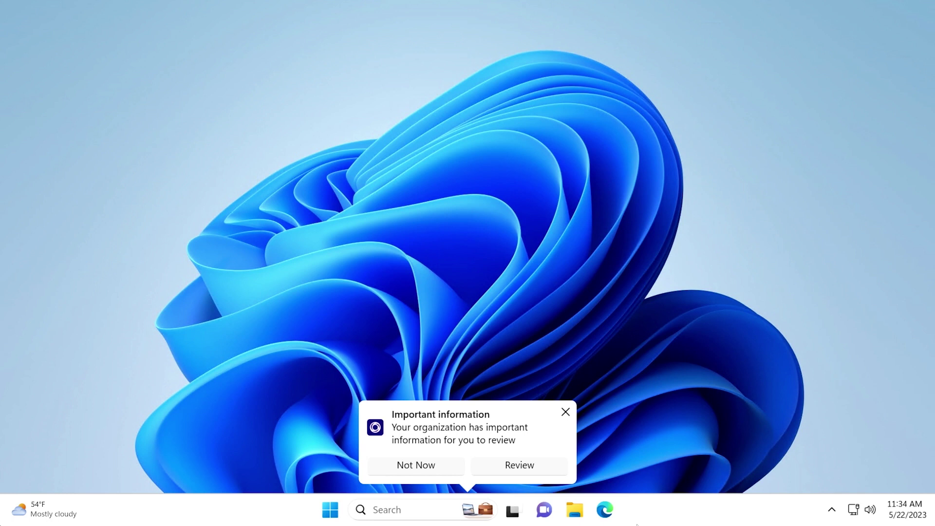
Choose Review on the Important information taskbar message to open the Contoso Employee Survey page.
click(557, 460)
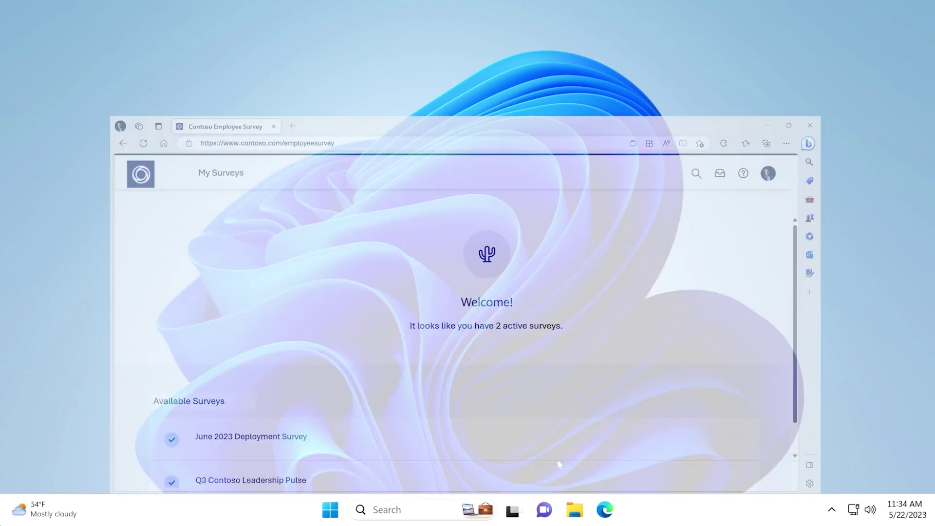